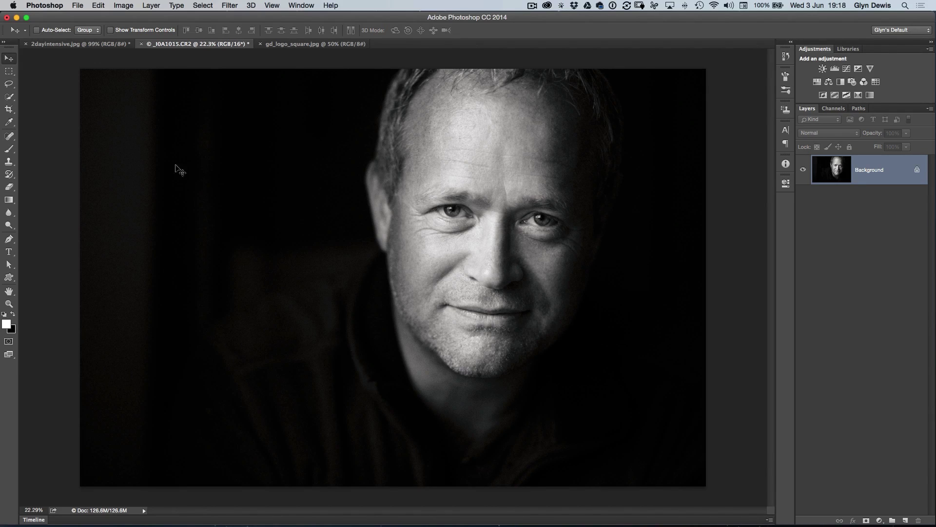
- Place the file 2015_gd_watermark.png from the logo folder as an embedded object in the portrait photo
{"action": "left_click", "coordinate": [77, 6]}
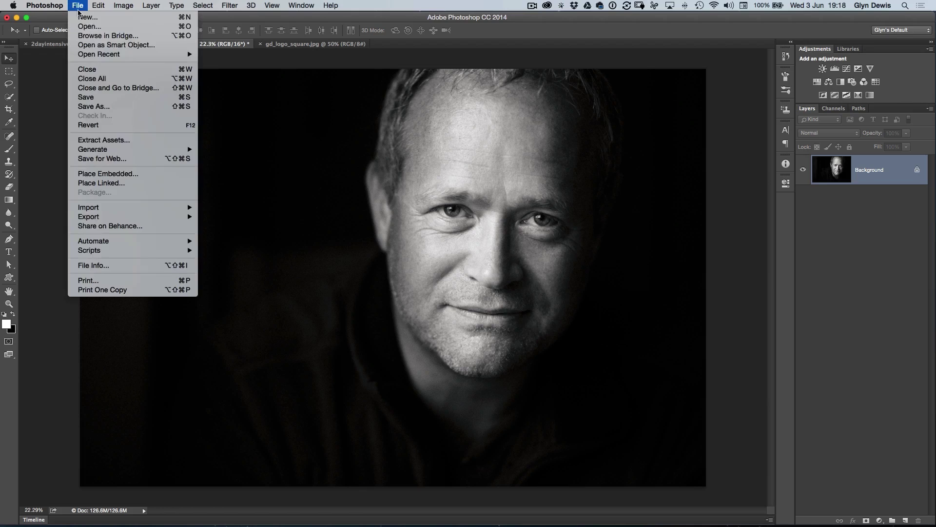
{"action": "left_click", "coordinate": [121, 175]}
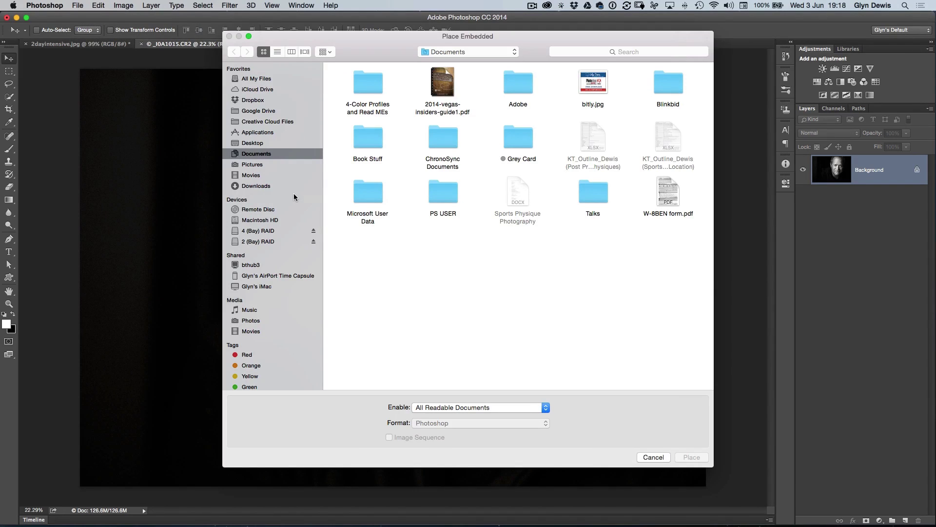
{"action": "left_click", "coordinate": [257, 90]}
{"action": "double_click", "coordinate": [672, 166]}
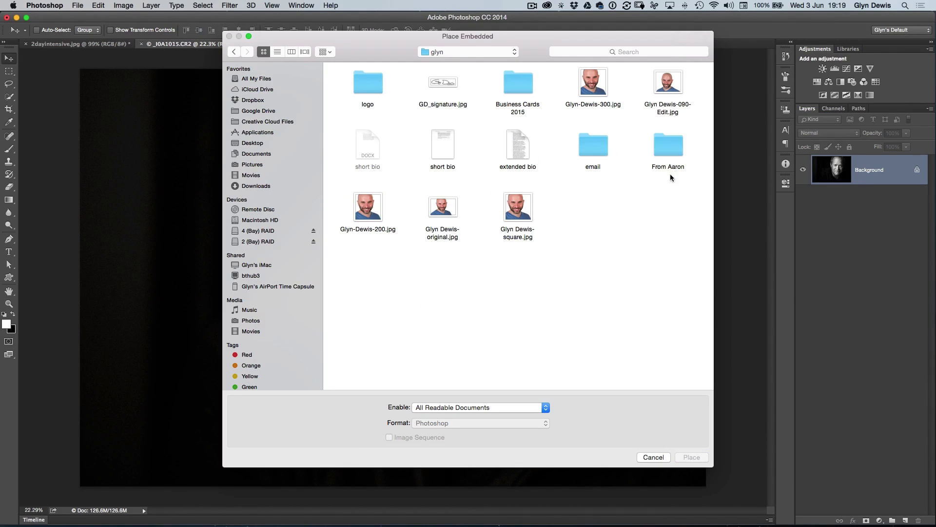
{"action": "double_click", "coordinate": [368, 93]}
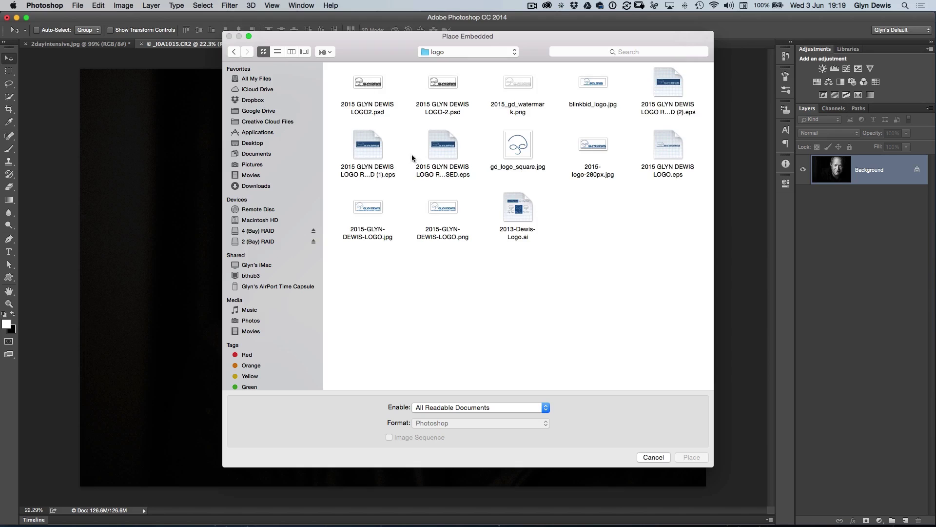
{"action": "left_click", "coordinate": [516, 81]}
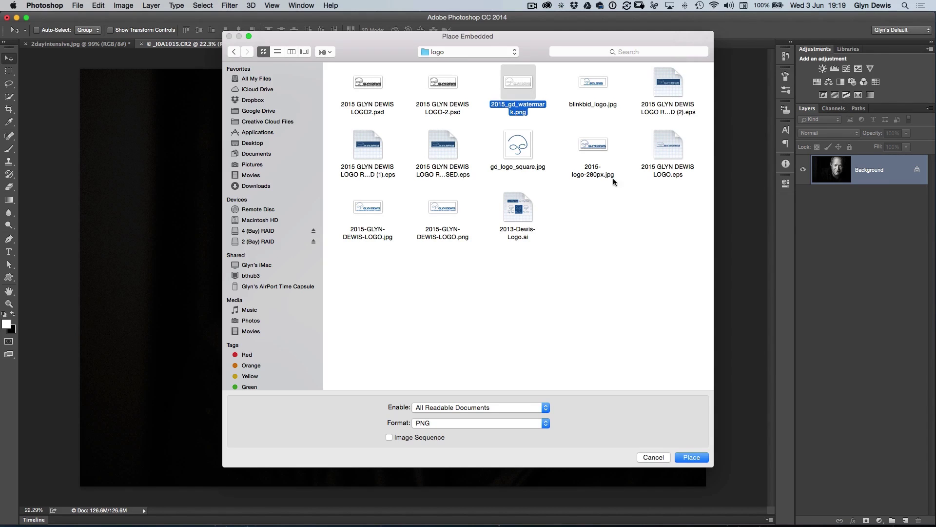
{"action": "left_click", "coordinate": [692, 457]}
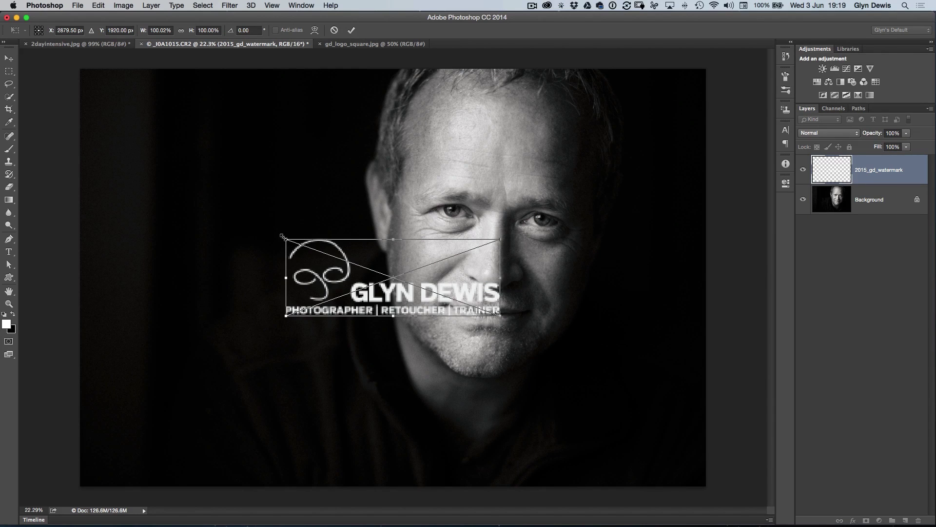
- Scale the placed watermark down, commit it and position it in the lower-left corner of the photo
{"action": "left_click_drag", "start_coordinate": [282, 236], "coordinate": [329, 262]}
{"action": "key", "text": "Return"}
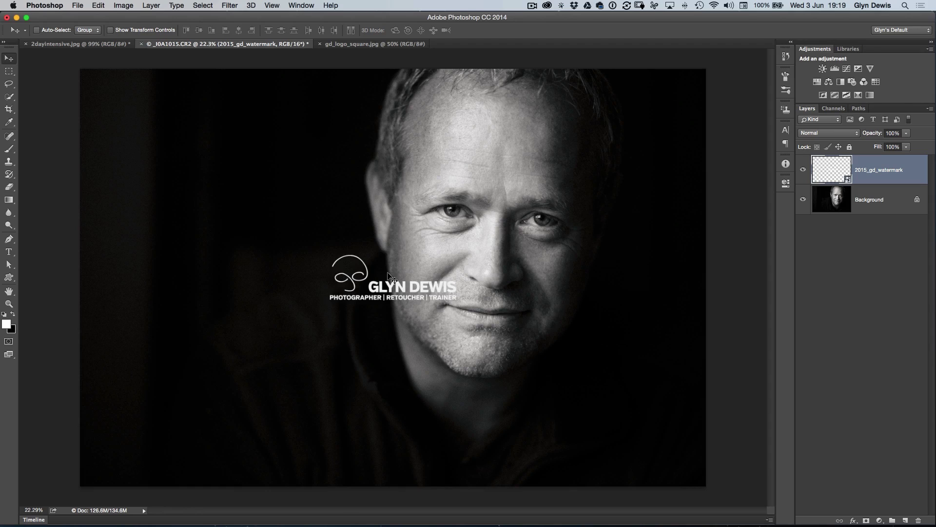
{"action": "left_click_drag", "start_coordinate": [388, 275], "coordinate": [158, 443]}
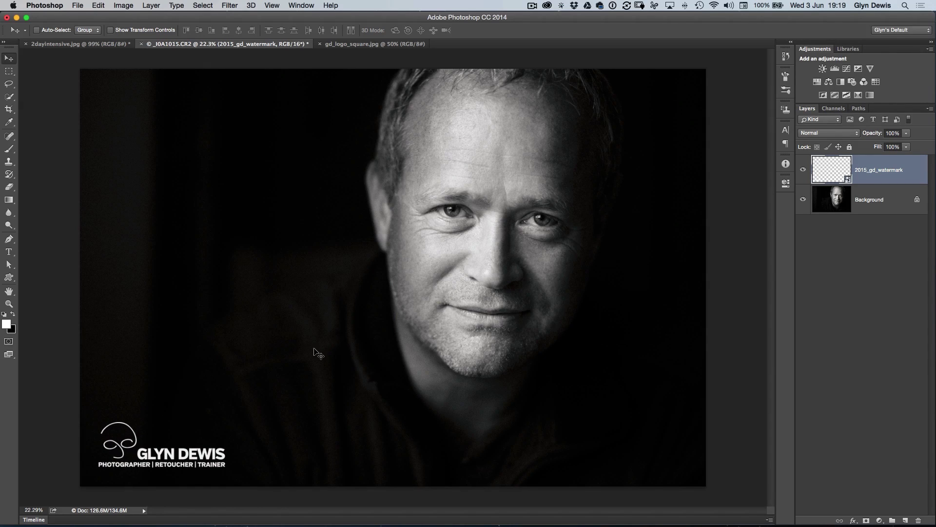
- Lower the watermark layer's opacity to 20% and delete the layer
{"action": "key", "text": "2"}
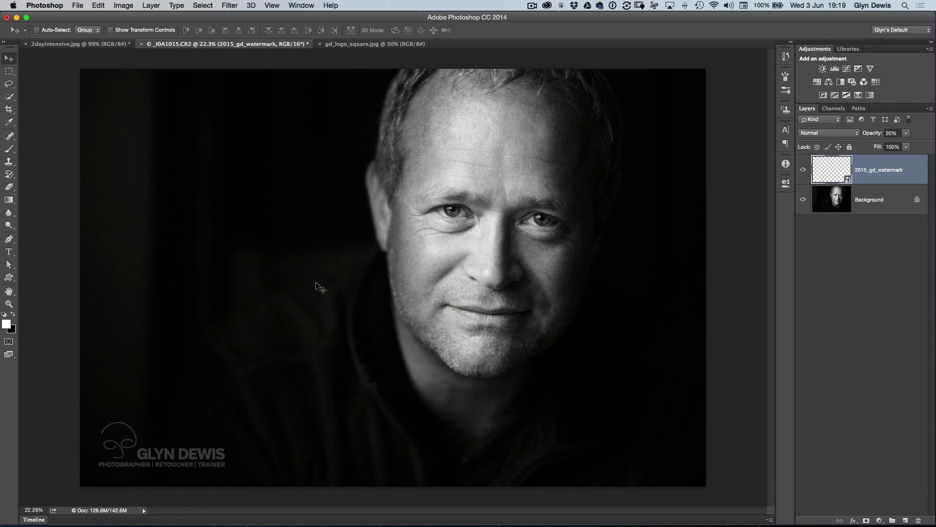
{"action": "key", "text": "BackSpace"}
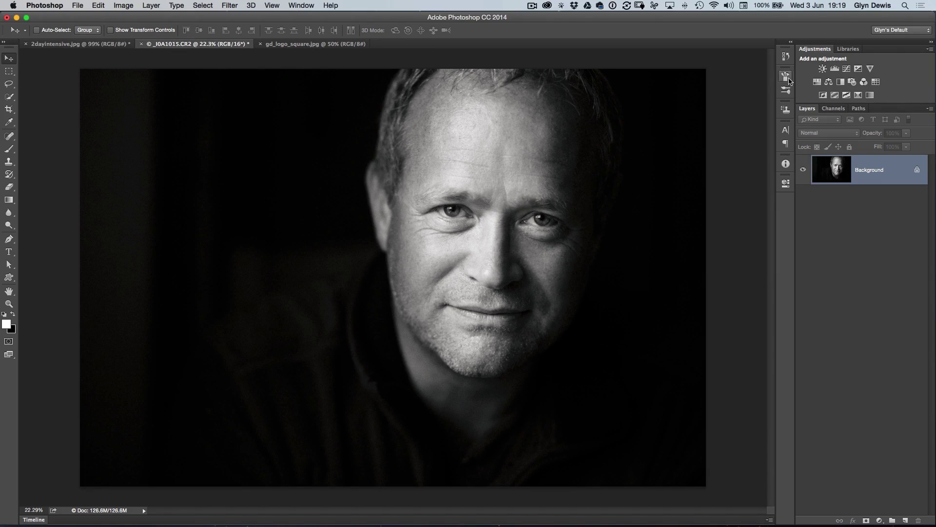
- Undock the Libraries panel so it floats over the photo, and make it slightly narrower and taller
{"action": "left_click", "coordinate": [848, 50]}
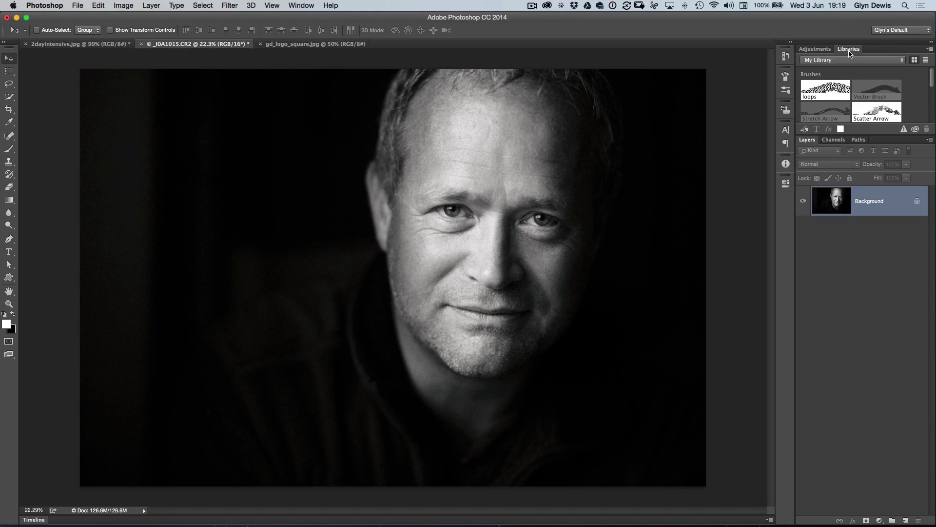
{"action": "left_click_drag", "start_coordinate": [846, 52], "coordinate": [573, 160]}
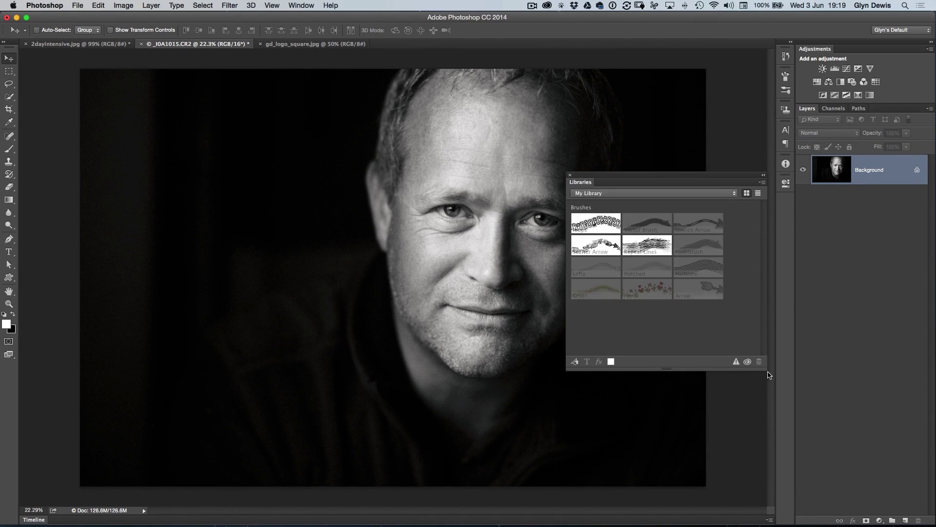
{"action": "left_click_drag", "start_coordinate": [766, 372], "coordinate": [752, 383]}
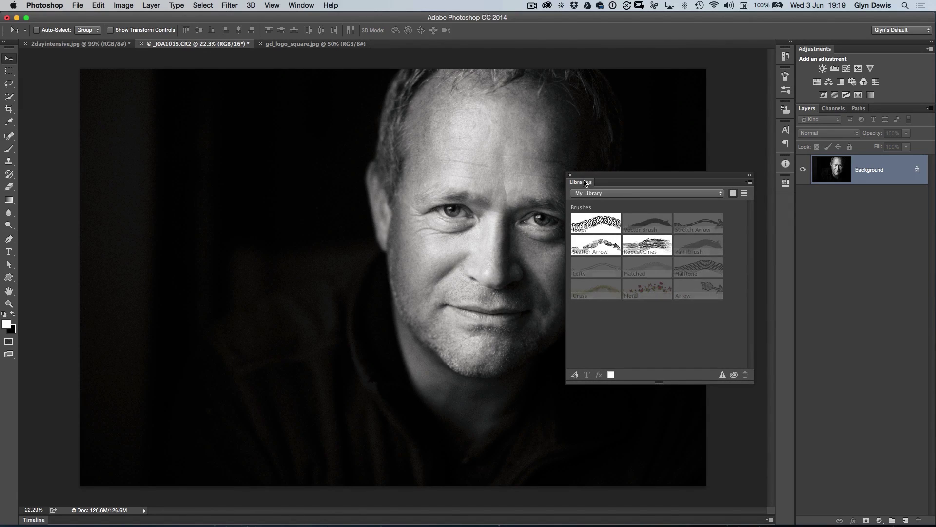
{"action": "left_click_drag", "start_coordinate": [583, 184], "coordinate": [588, 184]}
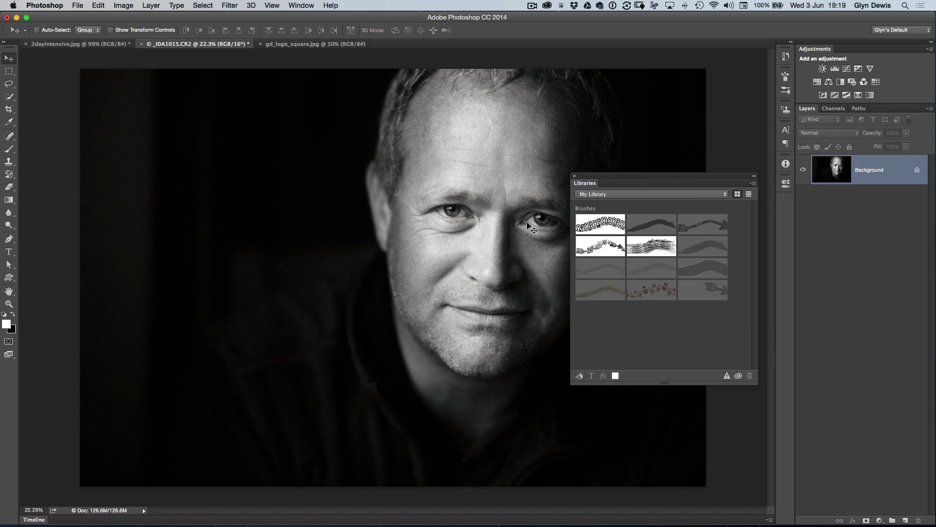
- Switch from My Library to the logo library and move the floating Libraries panel clear of the face
{"action": "left_click", "coordinate": [724, 195]}
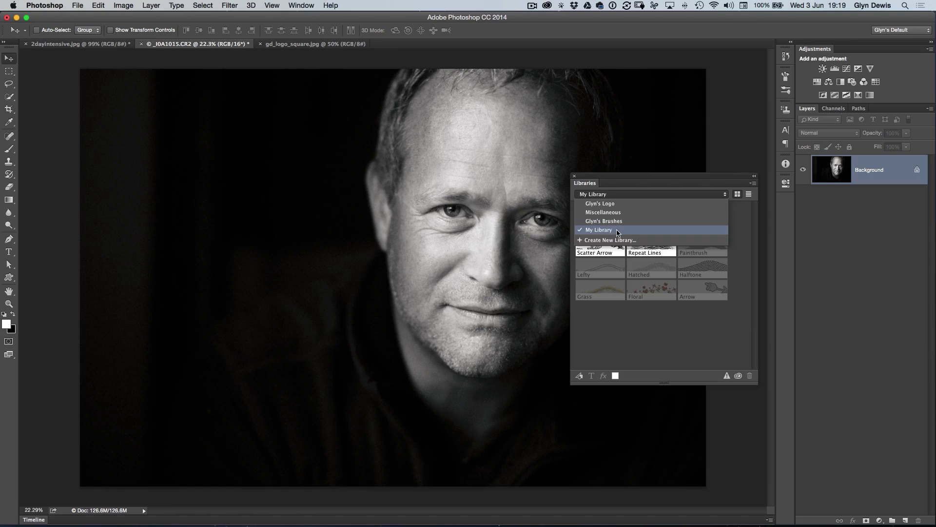
{"action": "left_click", "coordinate": [605, 205]}
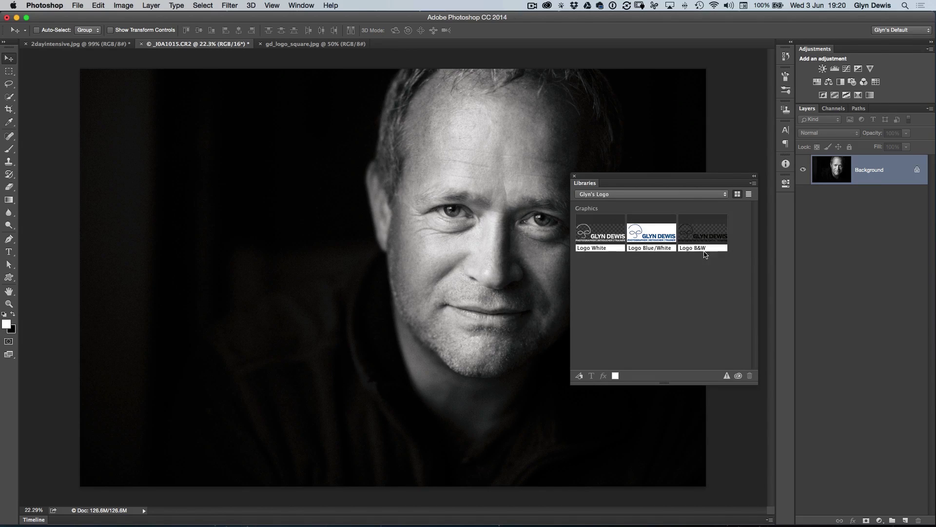
{"action": "left_click_drag", "start_coordinate": [602, 184], "coordinate": [734, 215]}
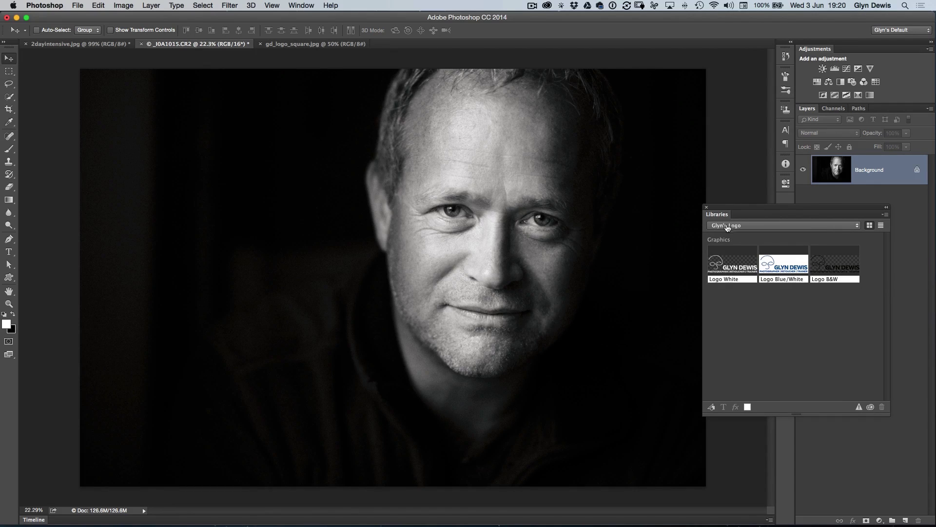
- Place the Logo White library graphic on the dark lower-left area of the photo and enlarge it
{"action": "left_click_drag", "start_coordinate": [726, 263], "coordinate": [220, 405]}
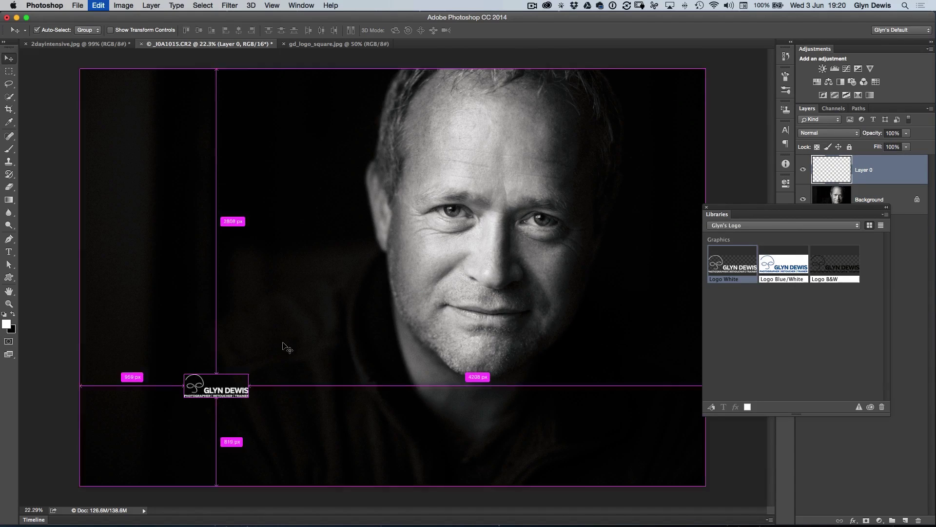
{"action": "left_click_drag", "start_coordinate": [184, 373], "coordinate": [145, 360]}
{"action": "key", "text": "Return"}
- Move the white logo into the photo's lower-left corner and set its layer opacity to 20%
{"action": "left_click_drag", "start_coordinate": [227, 399], "coordinate": [175, 455]}
{"action": "key", "text": "2"}
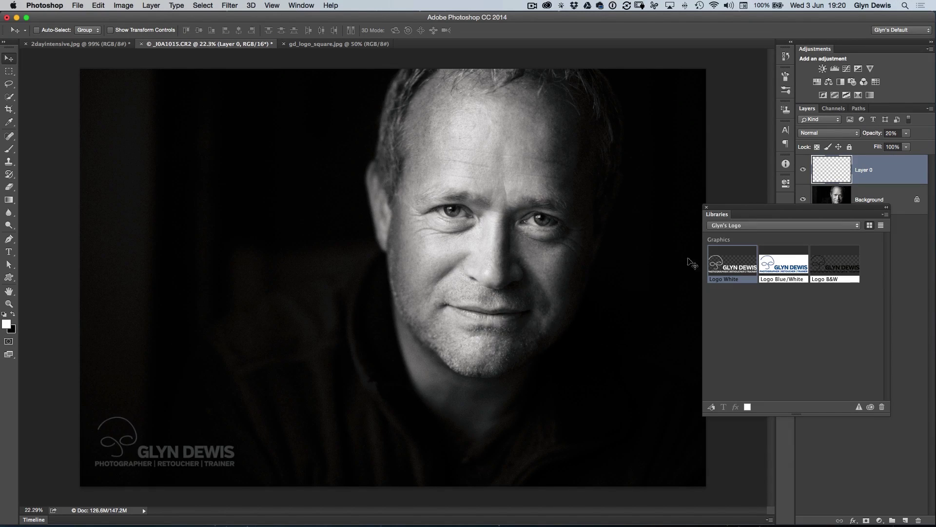
{"action": "left_click_drag", "start_coordinate": [746, 214], "coordinate": [692, 259]}
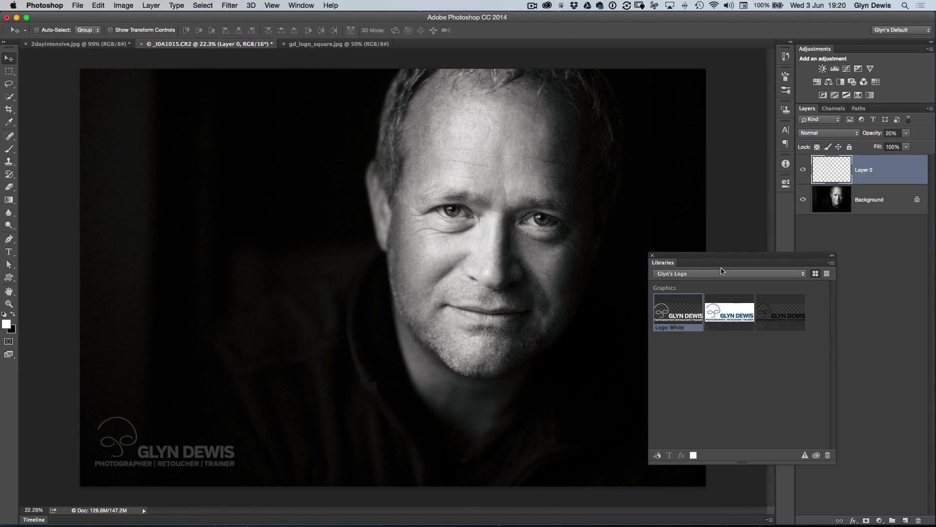
{"action": "left_click", "coordinate": [687, 274]}
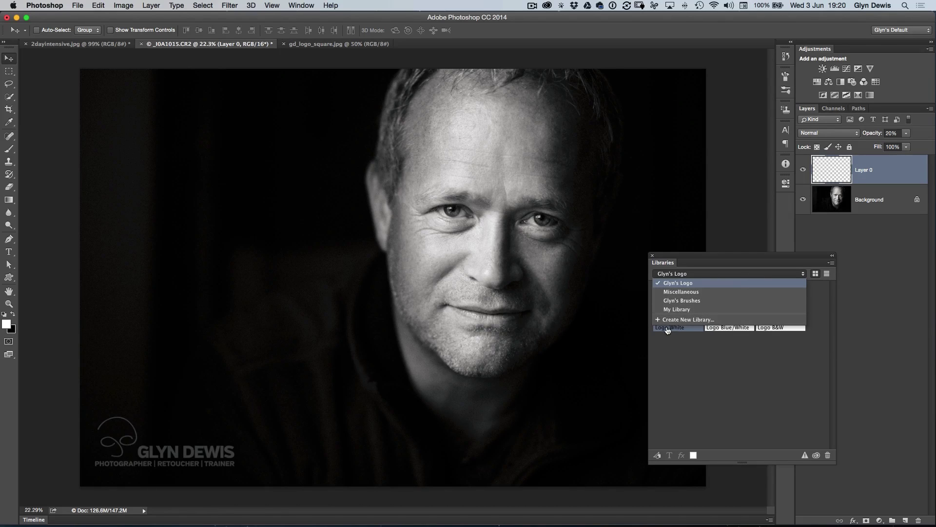
{"action": "left_click", "coordinate": [695, 320]}
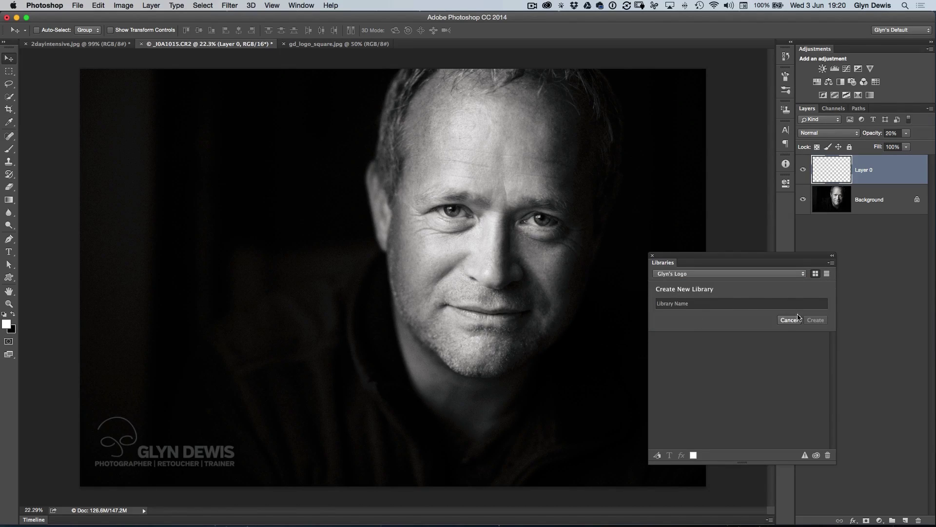
{"action": "left_click", "coordinate": [669, 303]}
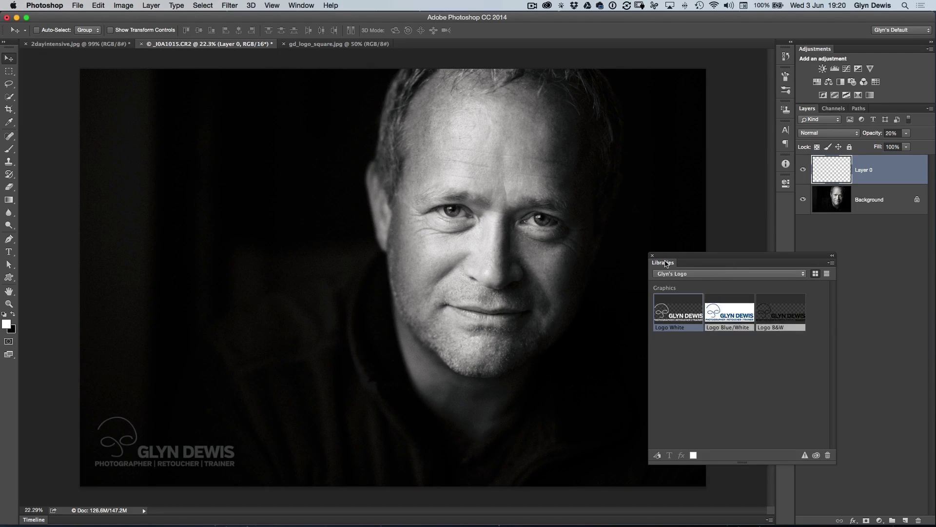
- Add the artwork of the open document gd_logo_square.jpg to the logo library as a graphic
{"action": "left_click_drag", "start_coordinate": [673, 264], "coordinate": [741, 239]}
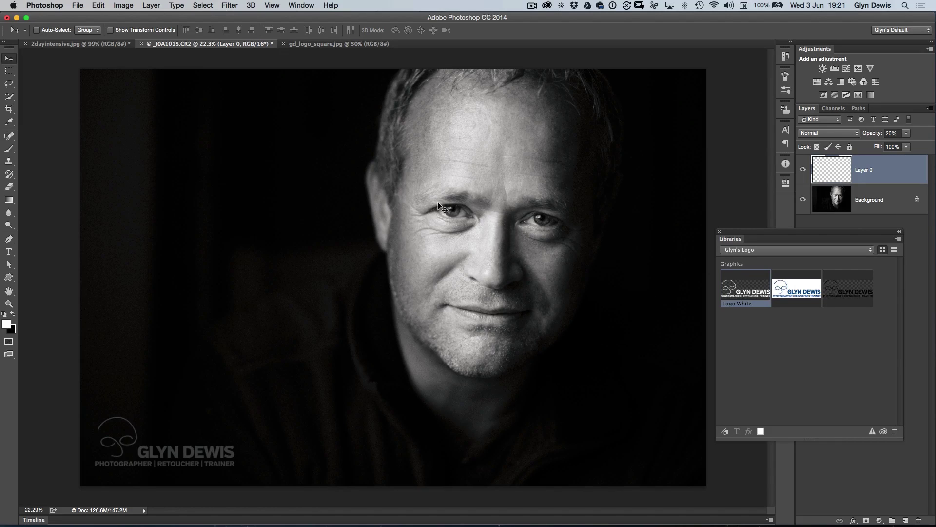
{"action": "left_click", "coordinate": [339, 44]}
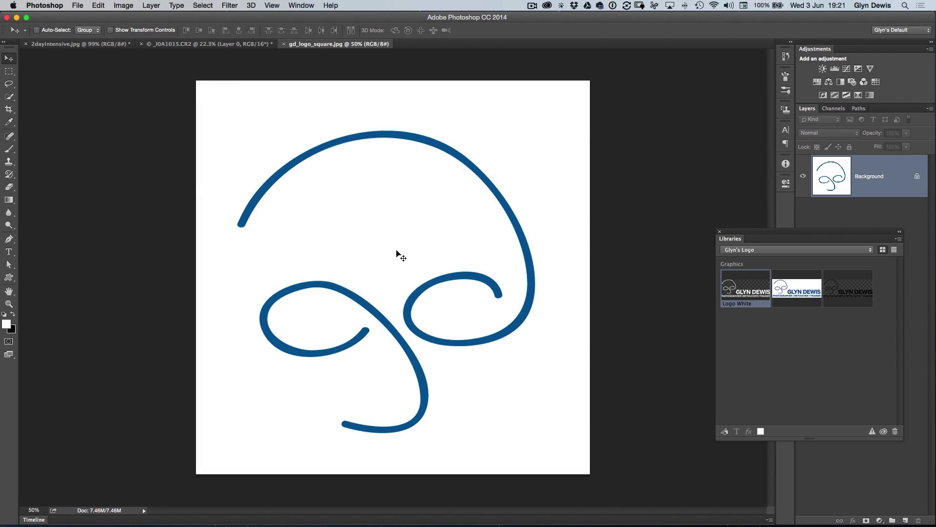
{"action": "left_click_drag", "start_coordinate": [397, 252], "coordinate": [763, 356]}
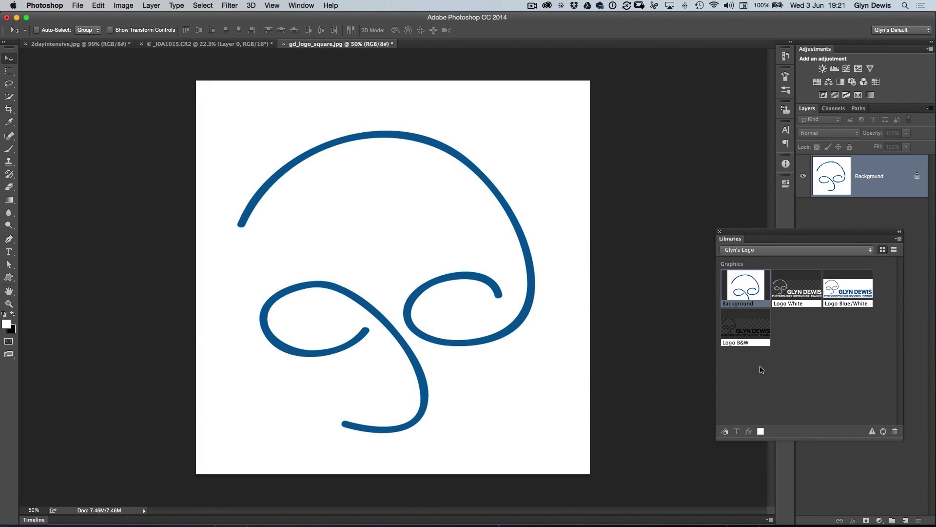
- Rename the newly added library graphic as "gd Blue/White"
{"action": "left_click_drag", "start_coordinate": [741, 288], "coordinate": [730, 308]}
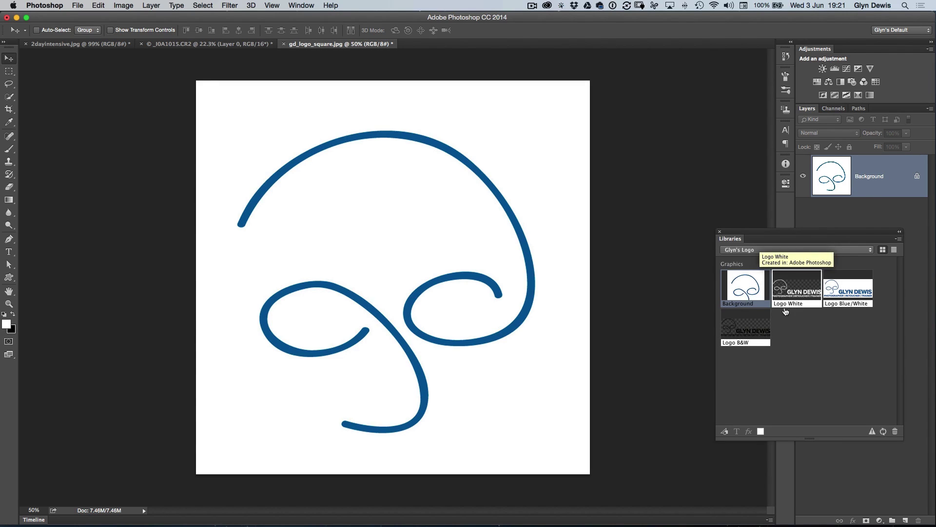
{"action": "double_click", "coordinate": [754, 303]}
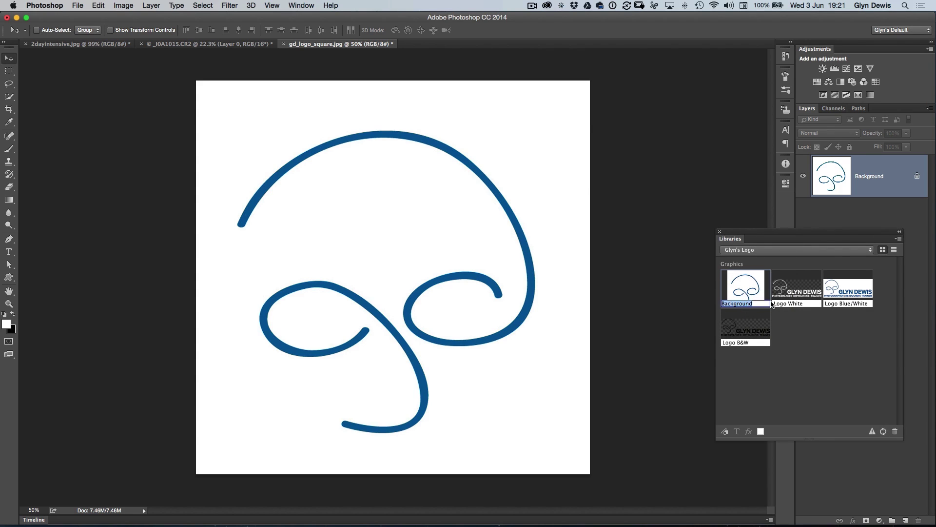
{"action": "type", "text": "gd Blue/White"}
{"action": "key", "text": "Return"}
{"action": "left_click", "coordinate": [77, 5]}
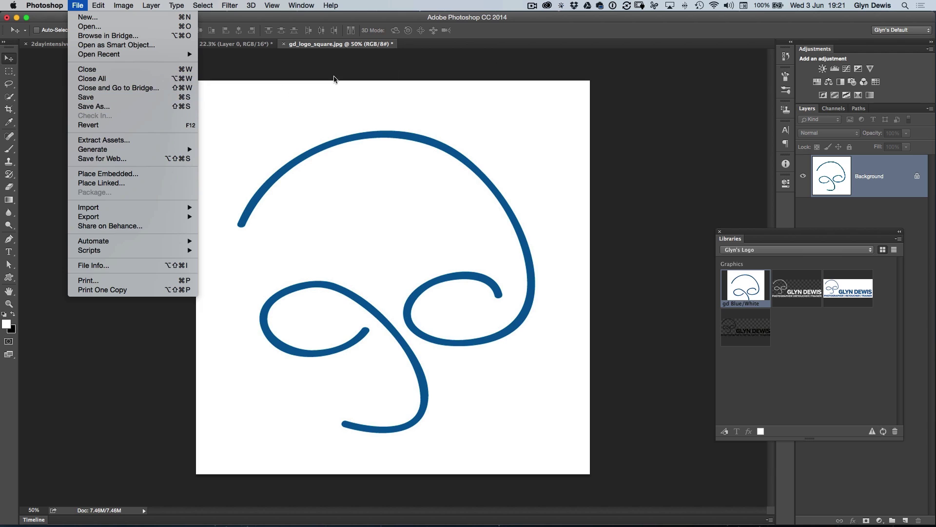
{"action": "left_click", "coordinate": [535, 33]}
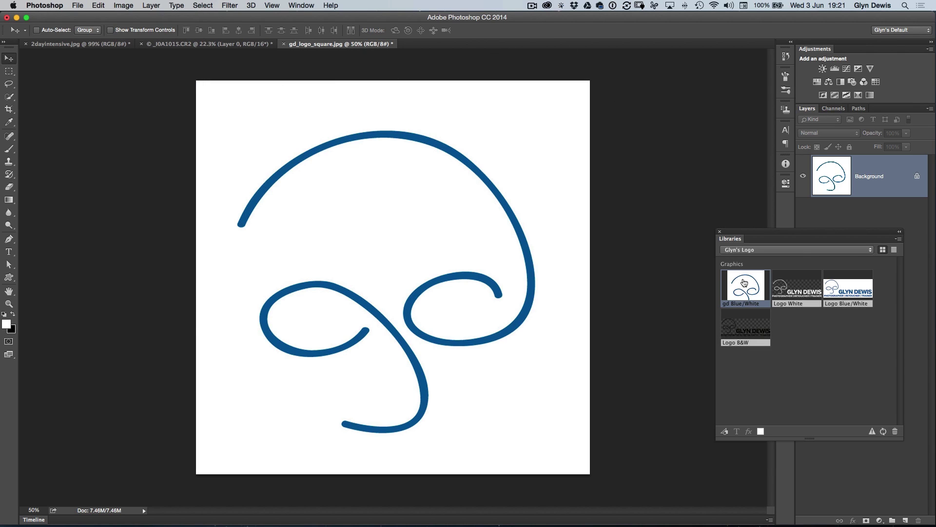